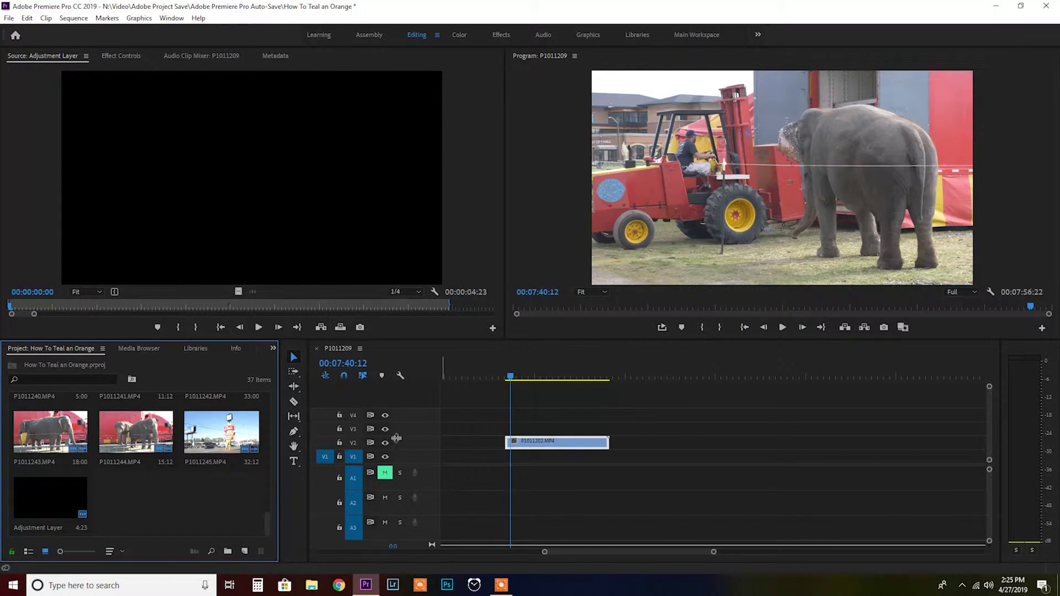
- Add a new adjustment layer on V3 spanning P1011202.MP4, then switch to the Color workspace
click(247, 552)
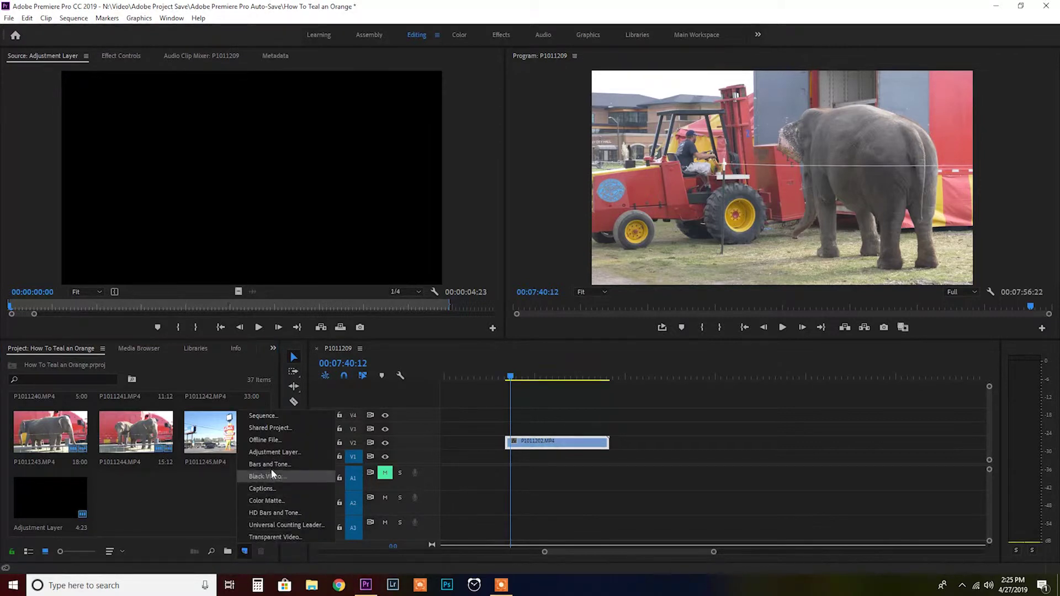
click(274, 452)
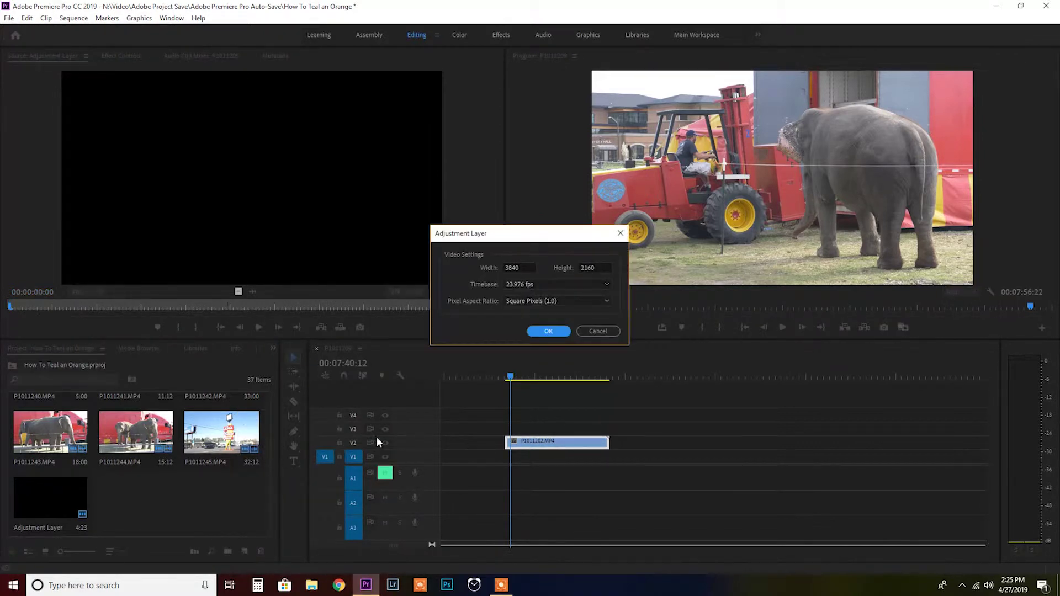
click(548, 330)
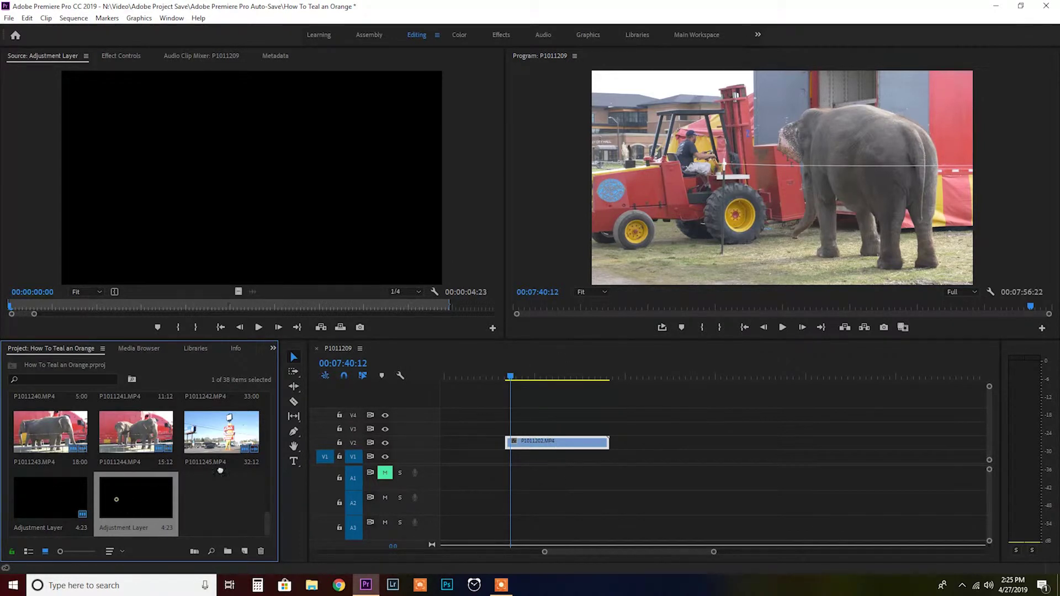
drag(116, 500, 609, 427)
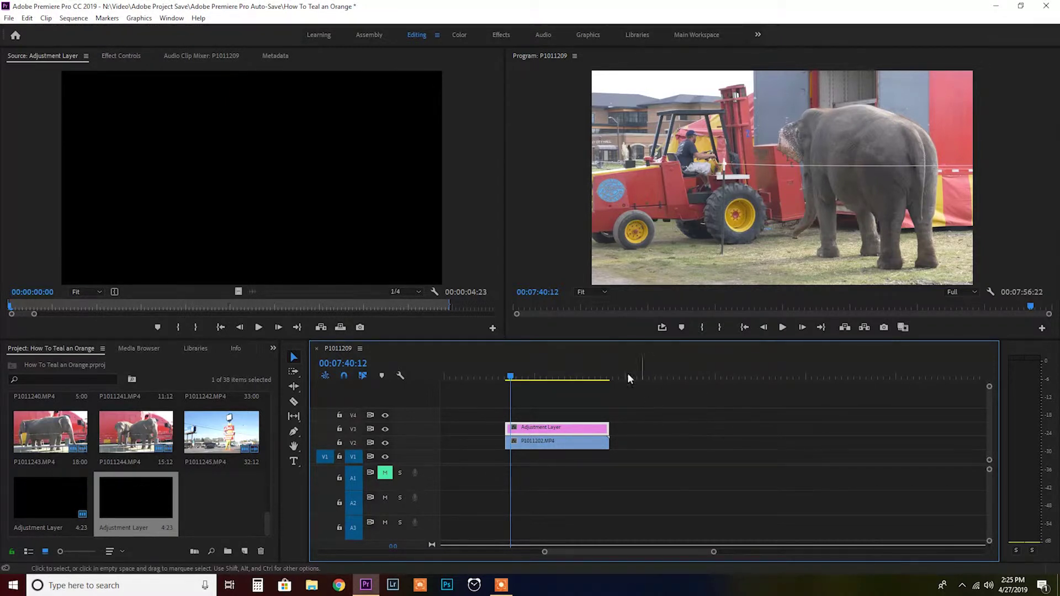
click(459, 34)
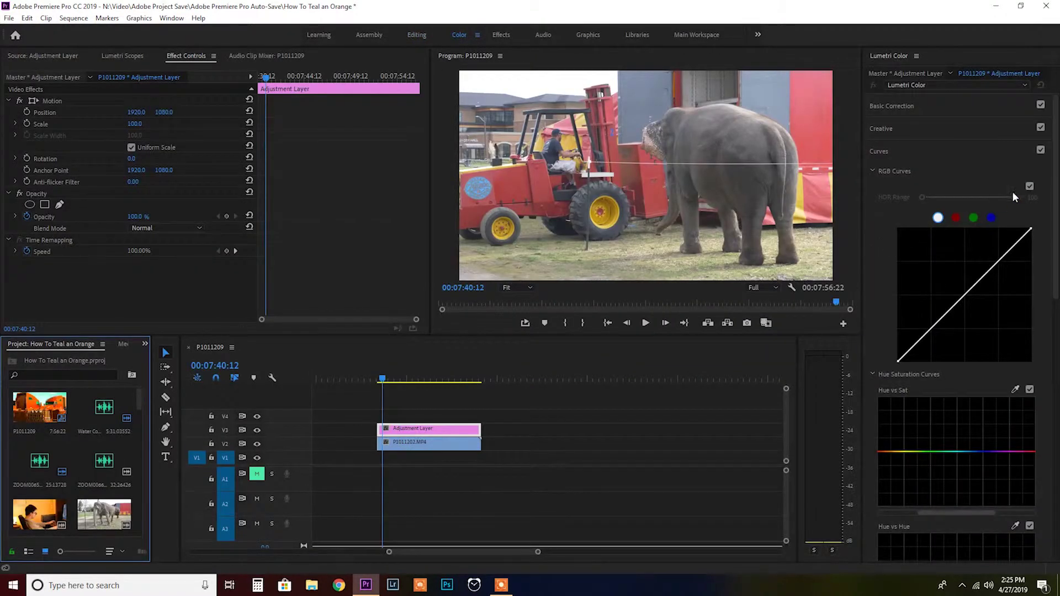
- Shape the Lumetri Hue vs Hue curve so the truck's yellows shift toward orange, keeping reds red
click(926, 151)
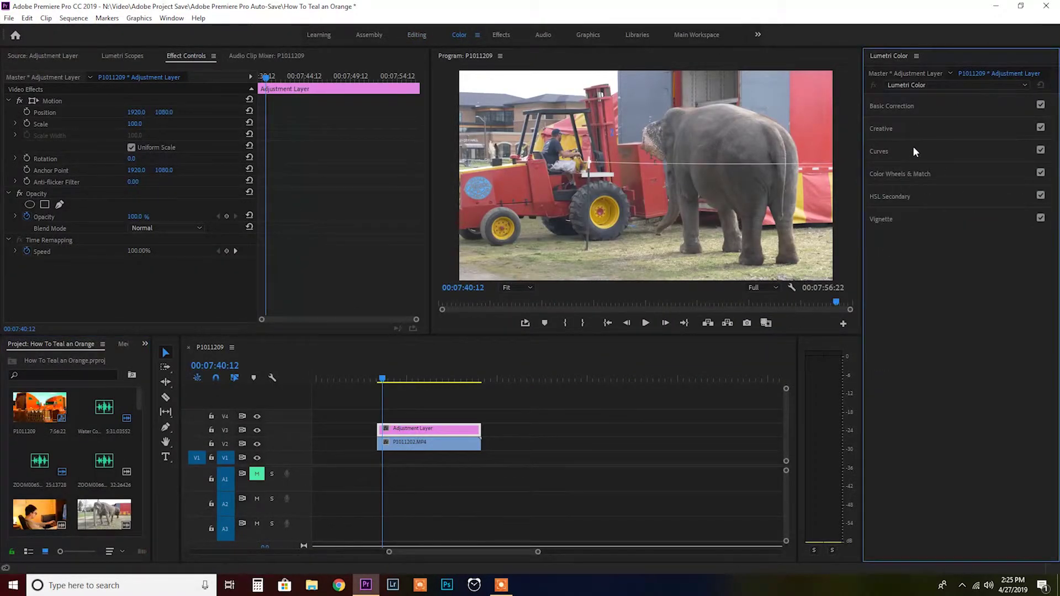
click(915, 151)
drag(1055, 174, 958, 300)
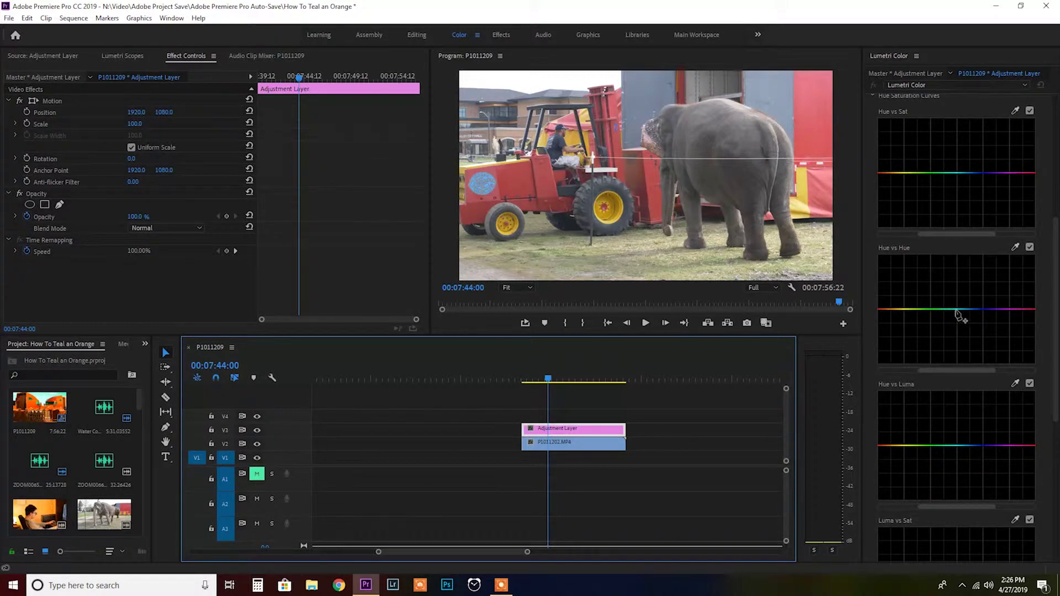
drag(957, 313, 954, 296)
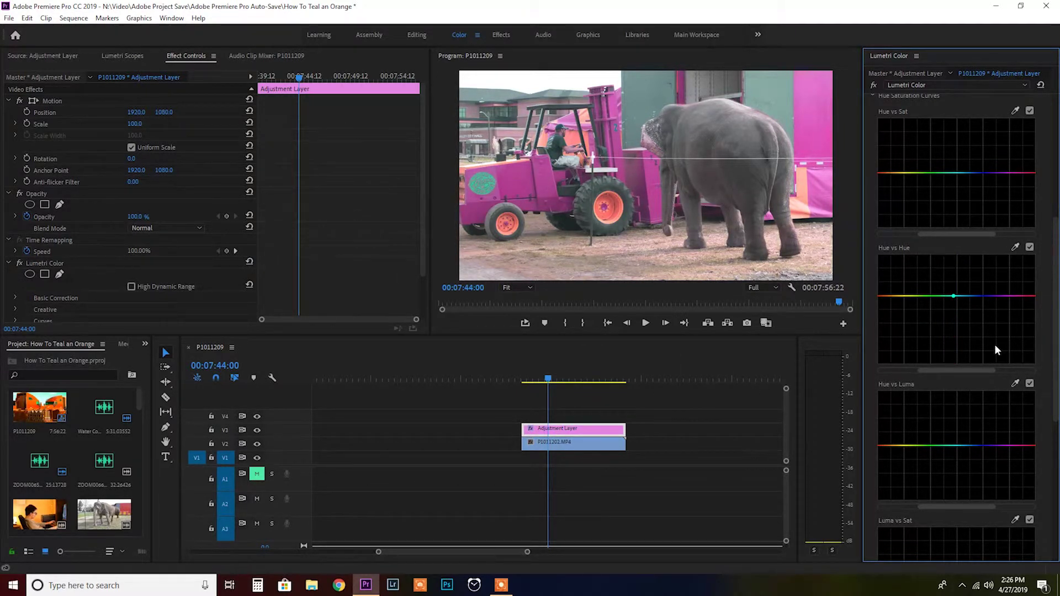
drag(1014, 297, 1022, 317)
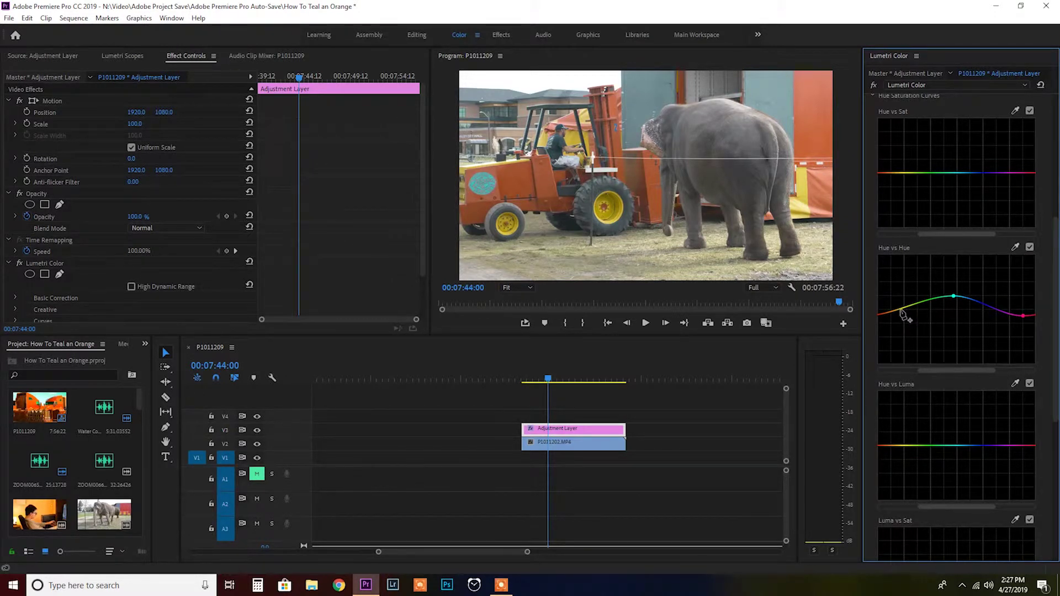
mouse_move(901, 311)
mouse_down()
mouse_move(903, 298)
mouse_move(895, 308)
mouse_up()
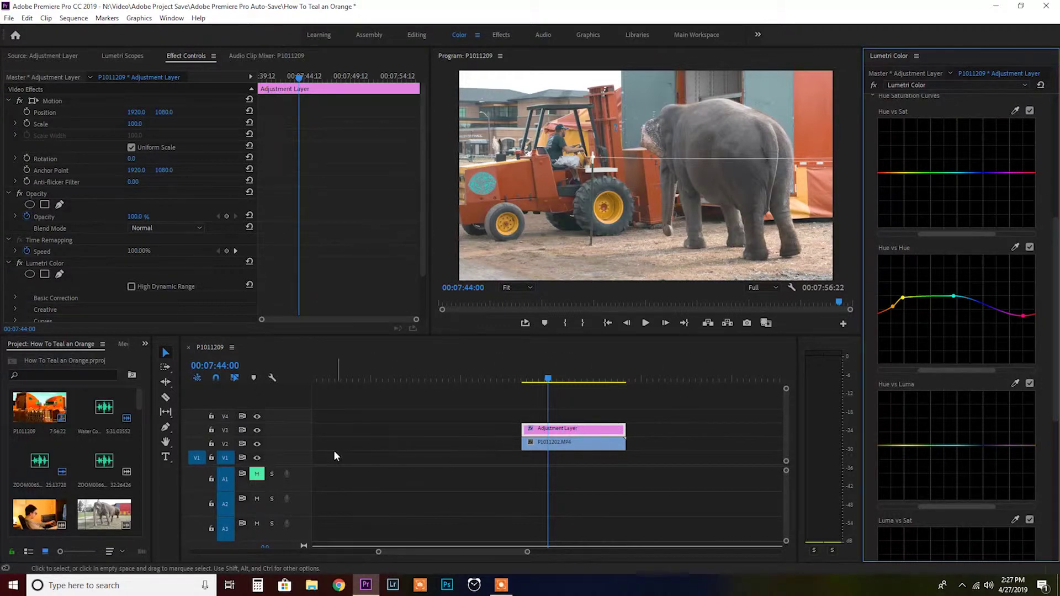
- Toggle V3's visibility to compare with and without the grade, then raise the curve's right end
click(258, 430)
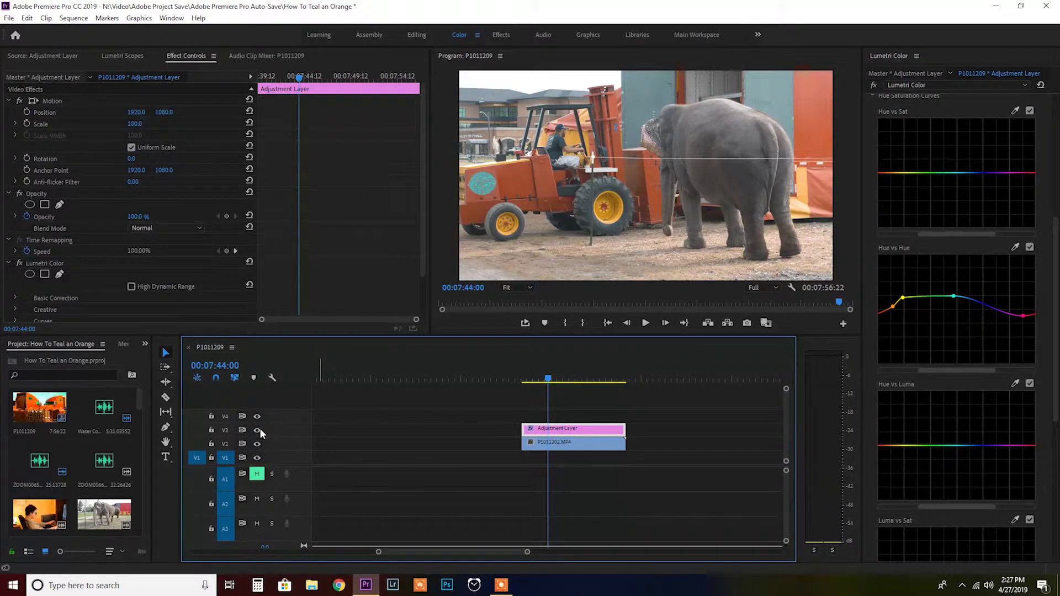
click(257, 430)
click(257, 430)
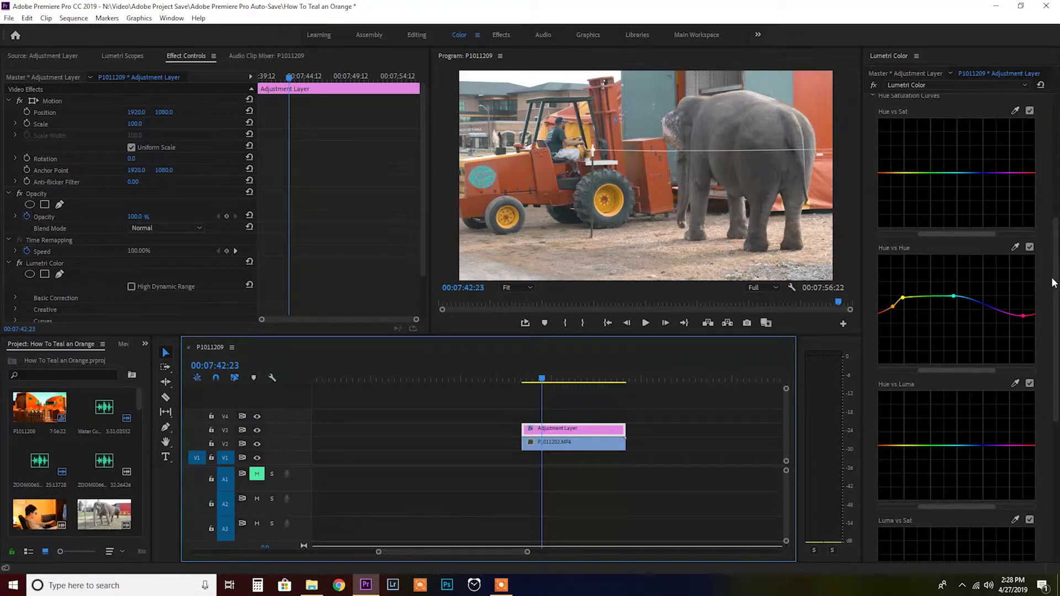
drag(1053, 283, 1052, 222)
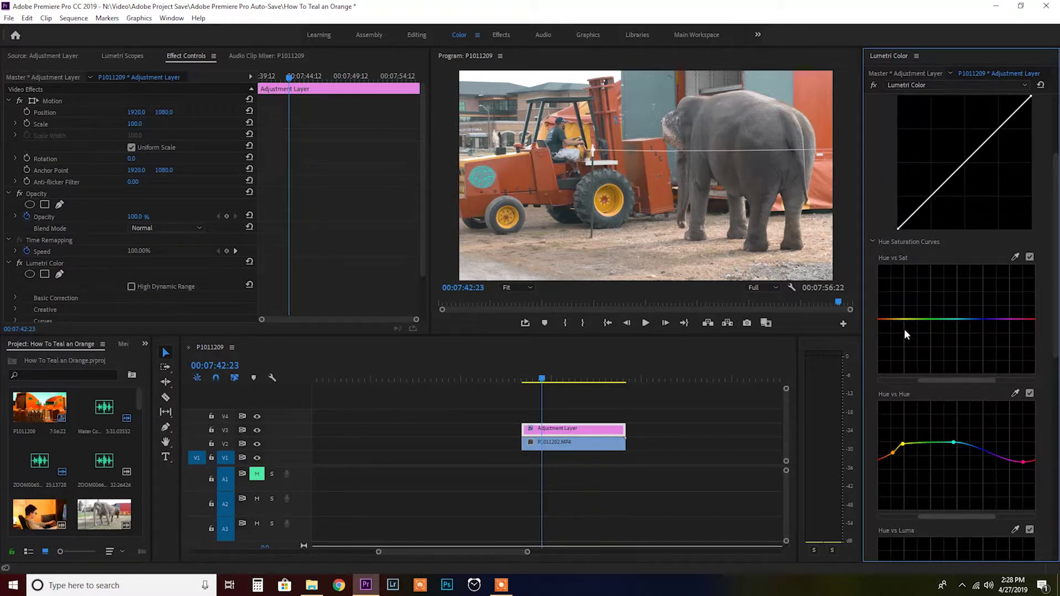
- Add Hue vs Sat points and lift saturation peaks in the blue-teal and yellow-orange ranges
click(888, 319)
click(922, 319)
mouse_move(902, 319)
mouse_down()
mouse_move(903, 306)
mouse_move(907, 318)
mouse_up()
click(946, 319)
click(982, 320)
drag(966, 320, 992, 324)
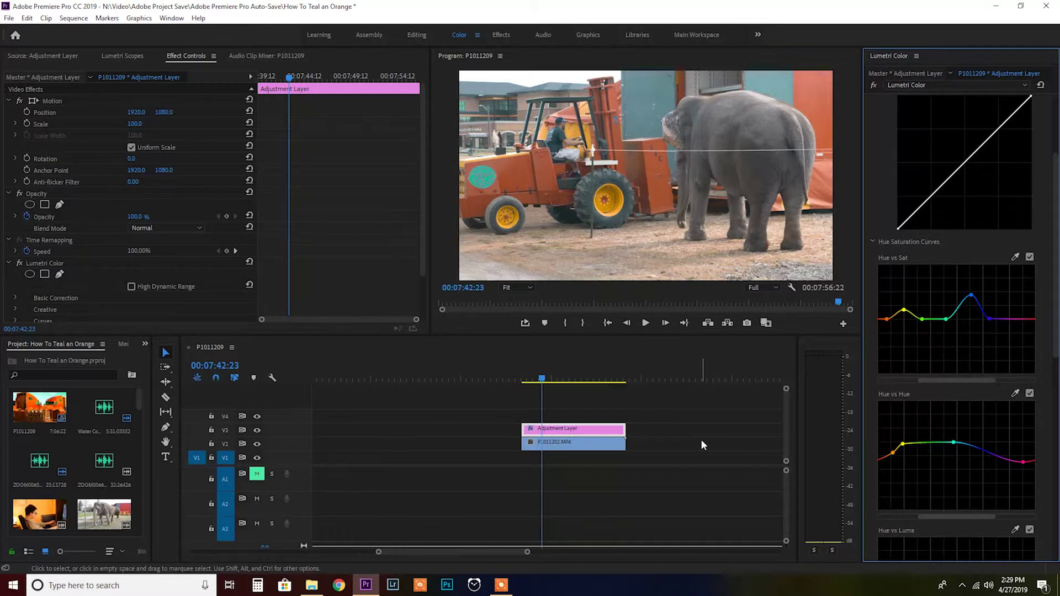
key(minus)
key(minus)
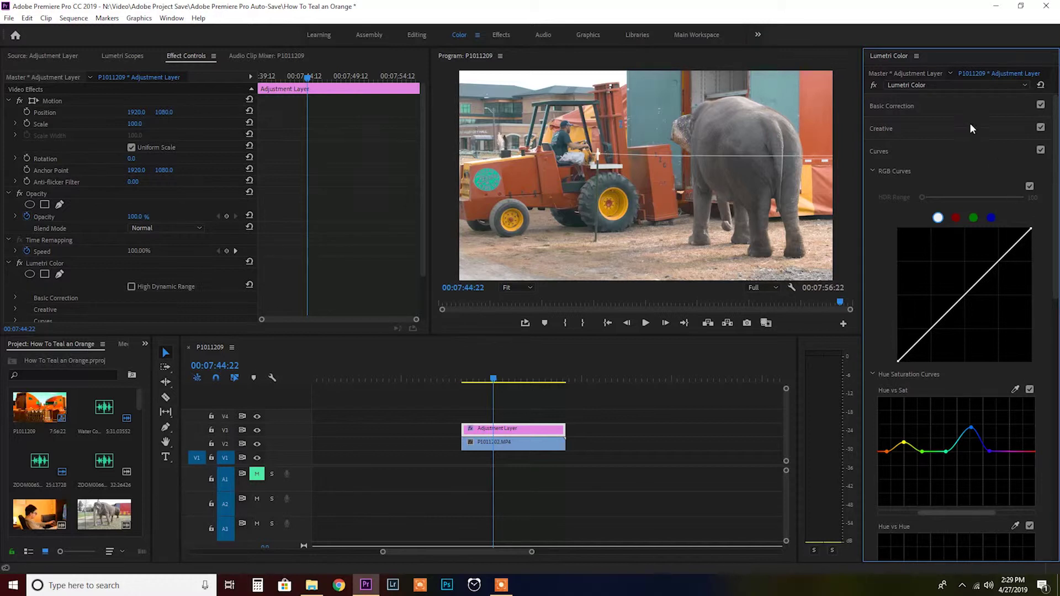
- Export the grade as a .cube LUT named 'Teal&orange 2' into Video\2019\Custom Luts on the 4TB Seagate drive
click(916, 56)
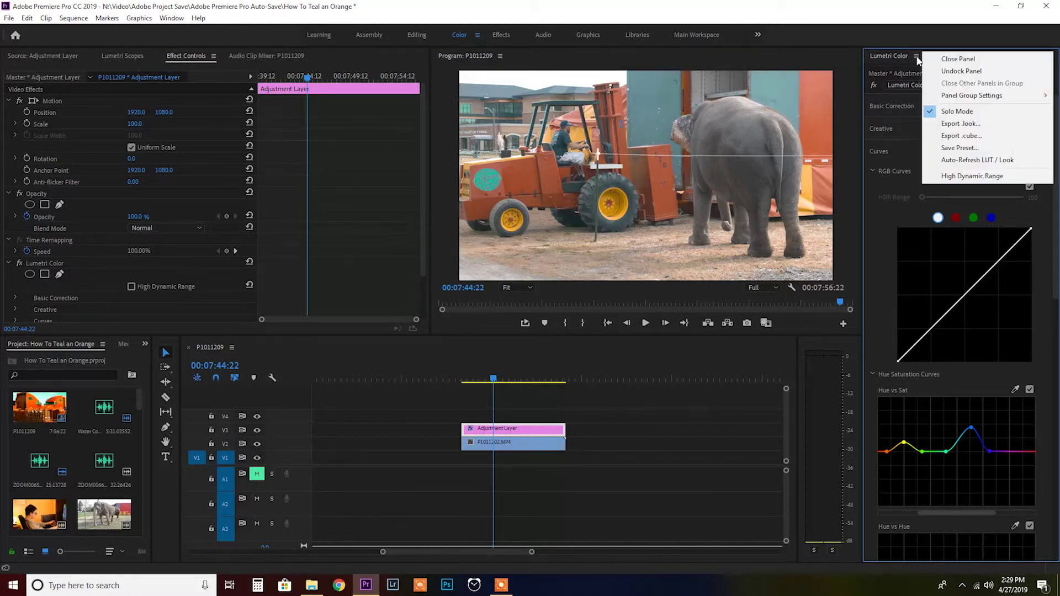
click(985, 136)
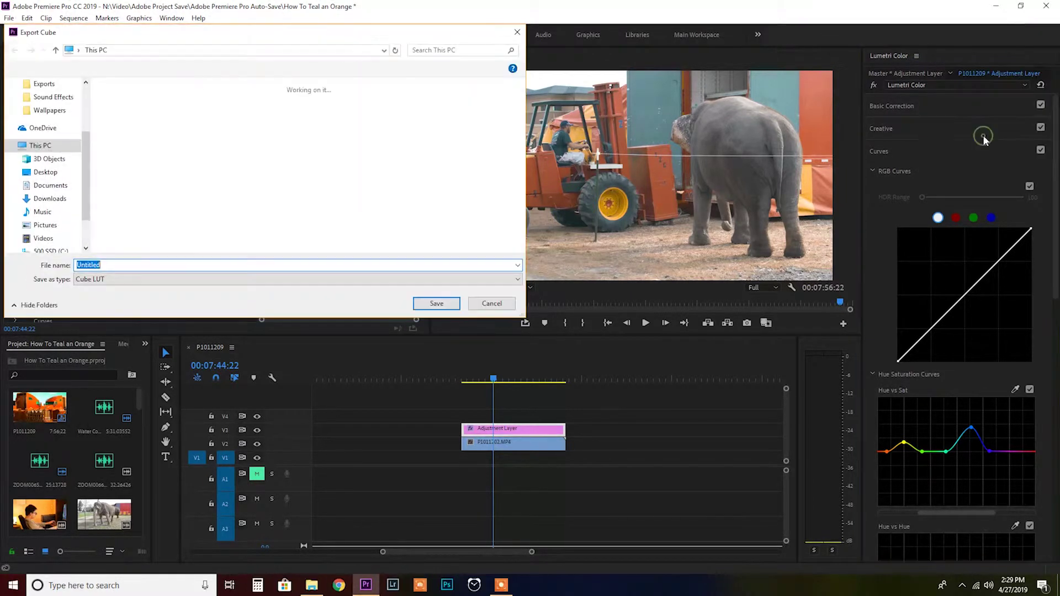
click(55, 208)
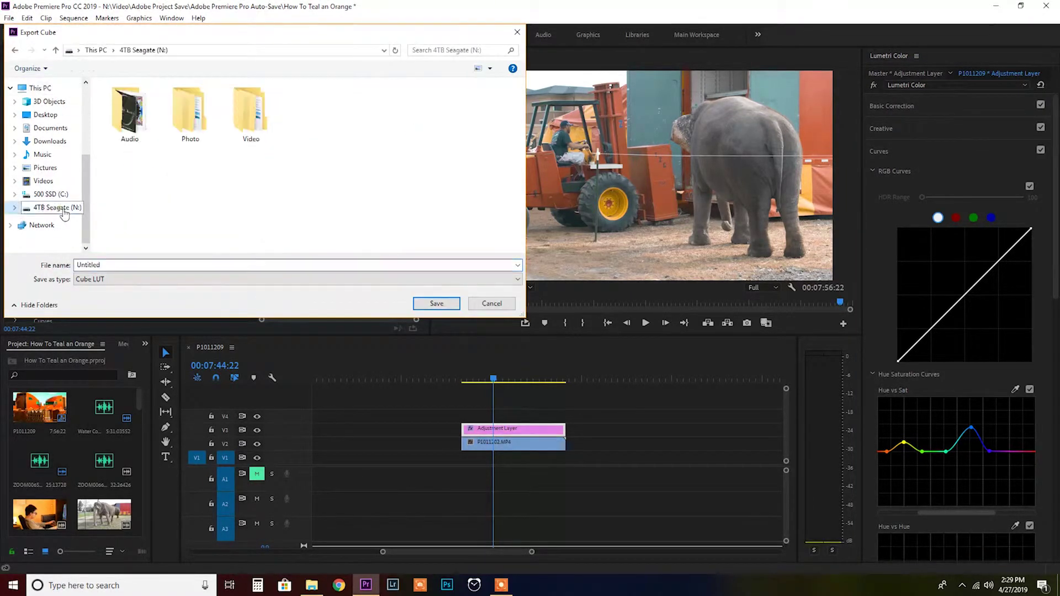
double_click(249, 114)
double_click(164, 124)
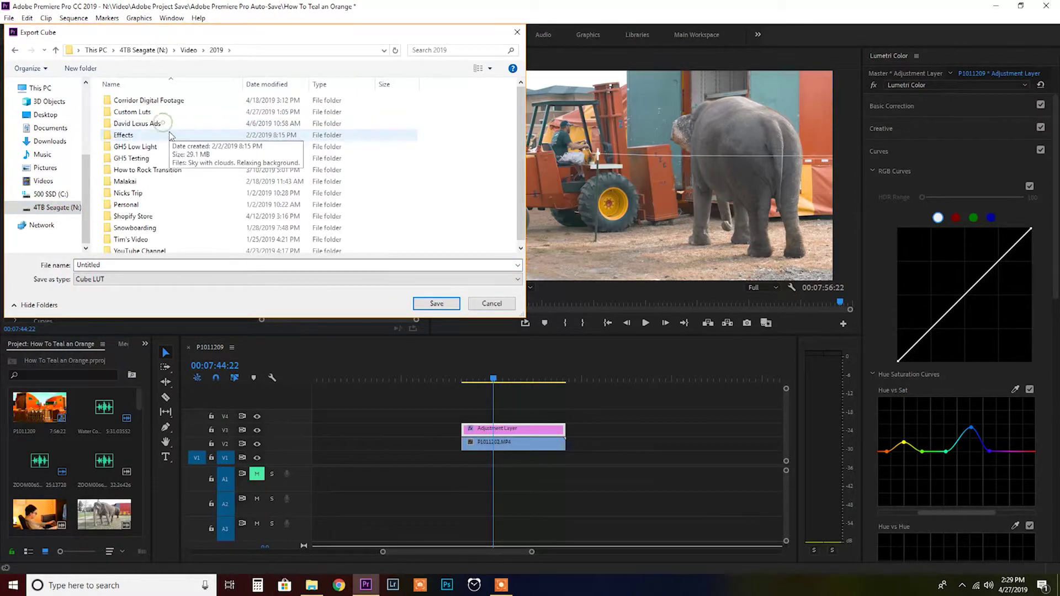
double_click(171, 111)
double_click(149, 265)
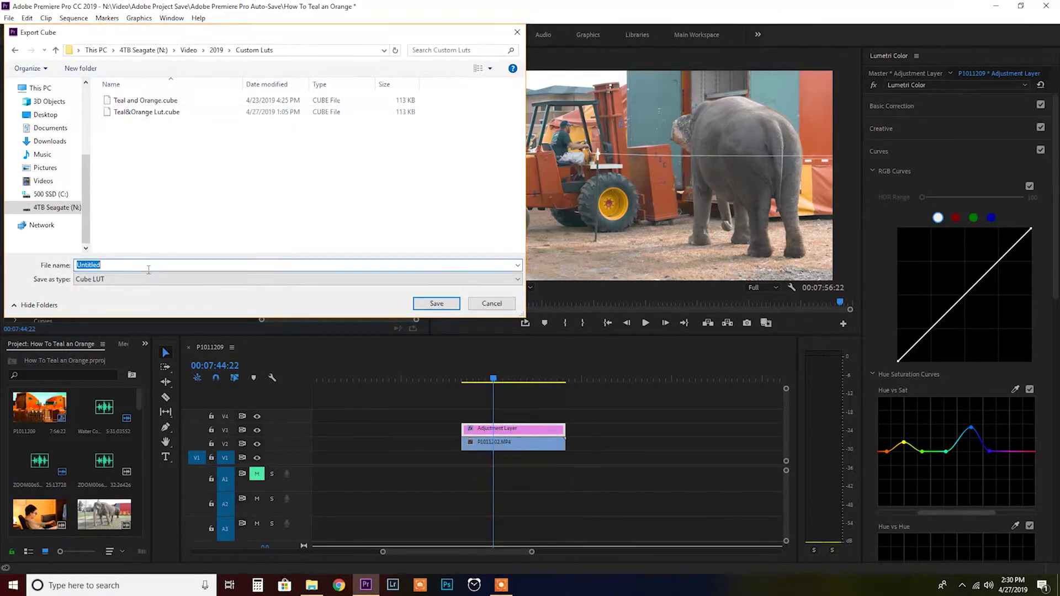
text(Teal&)
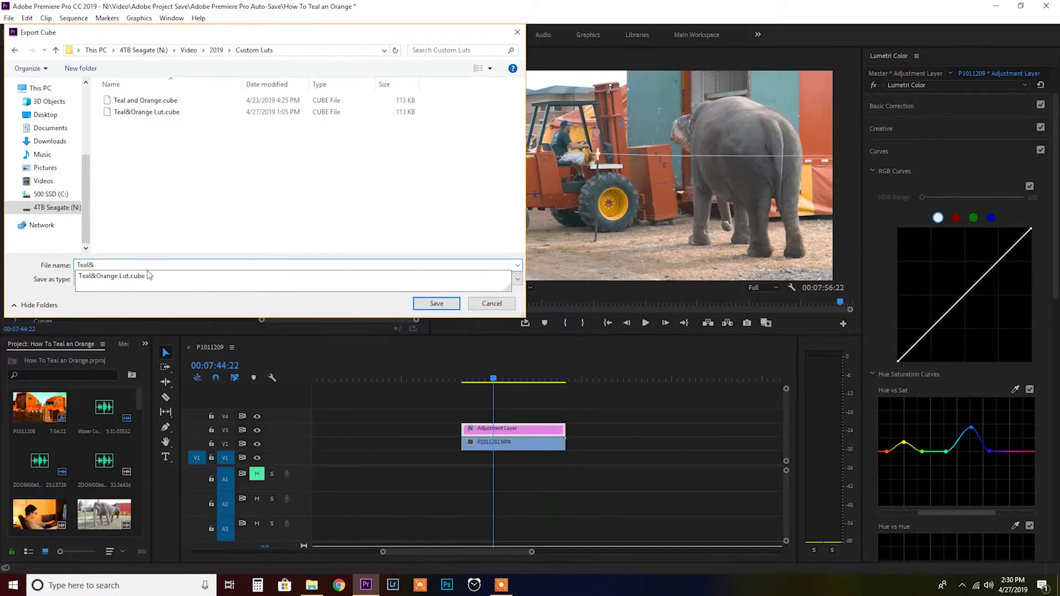
text(orange 2)
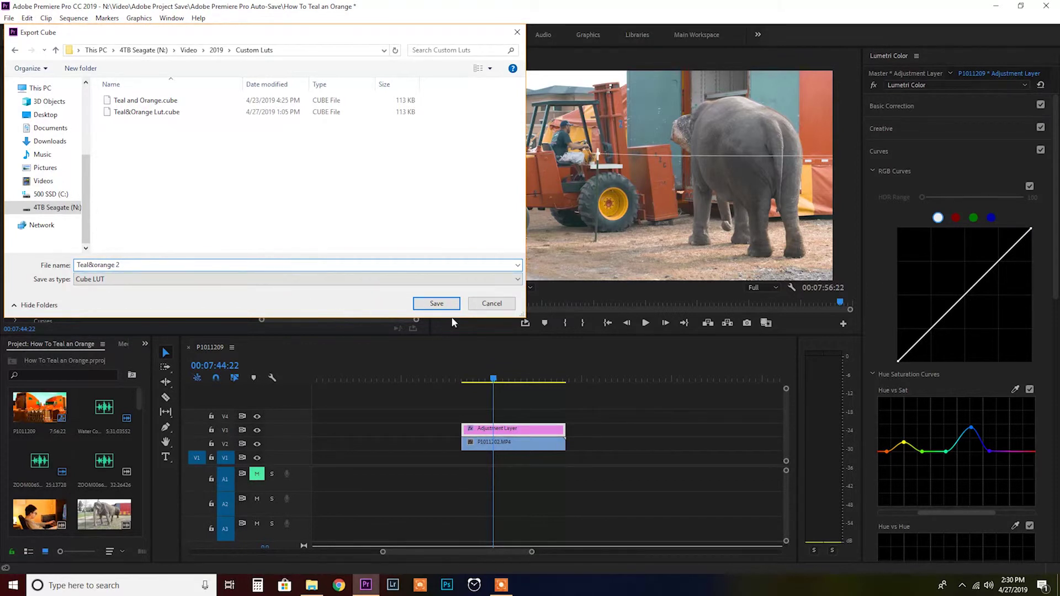
click(445, 304)
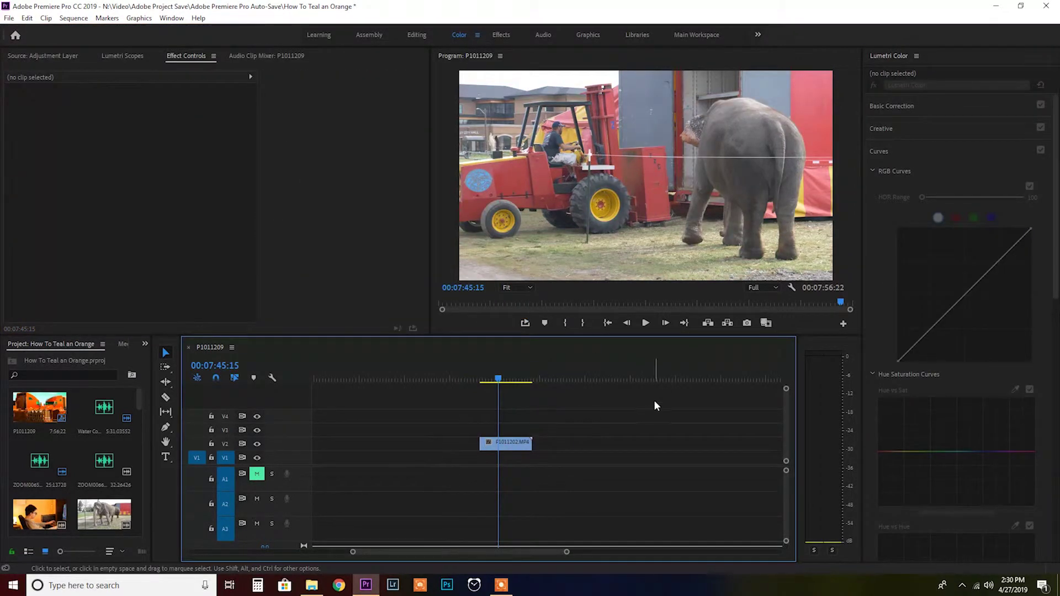
- Load 'Teal&orange 2.cube' from Video\2019\Custom Luts as the clip's Lumetri Creative Look
click(501, 445)
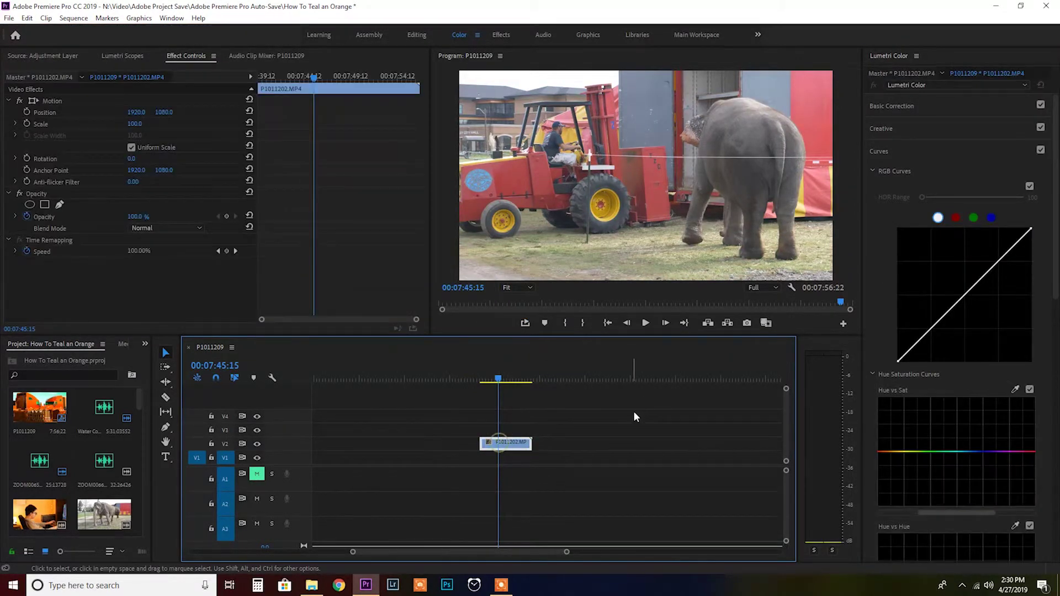
click(928, 128)
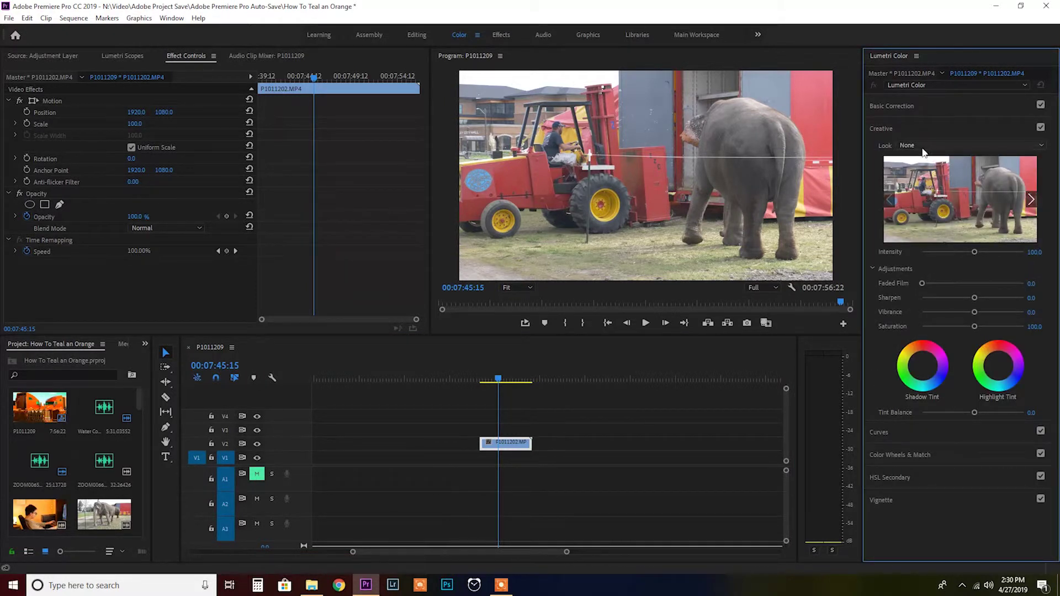
click(931, 147)
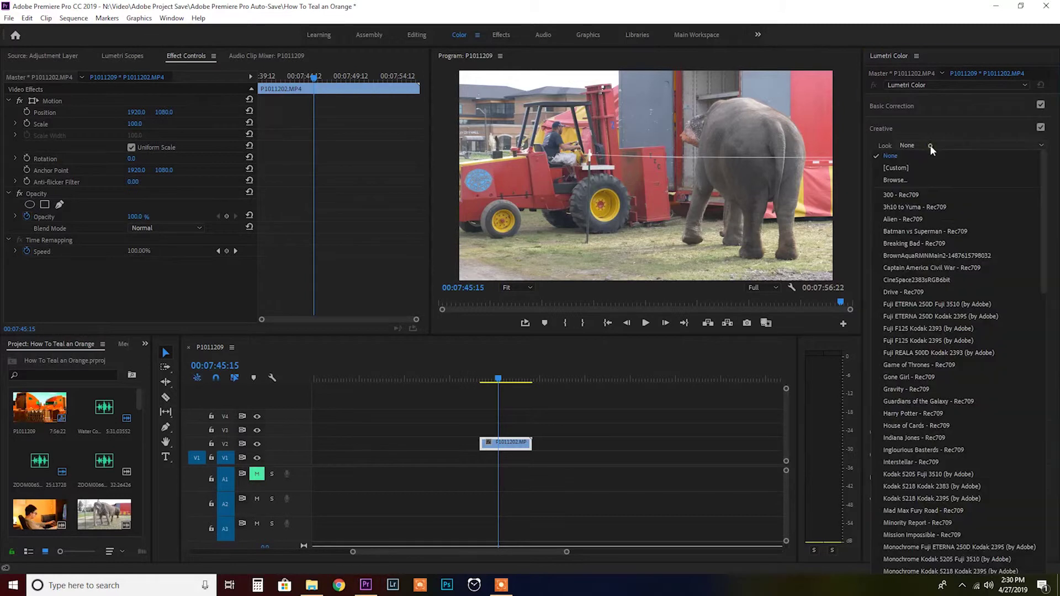
click(914, 178)
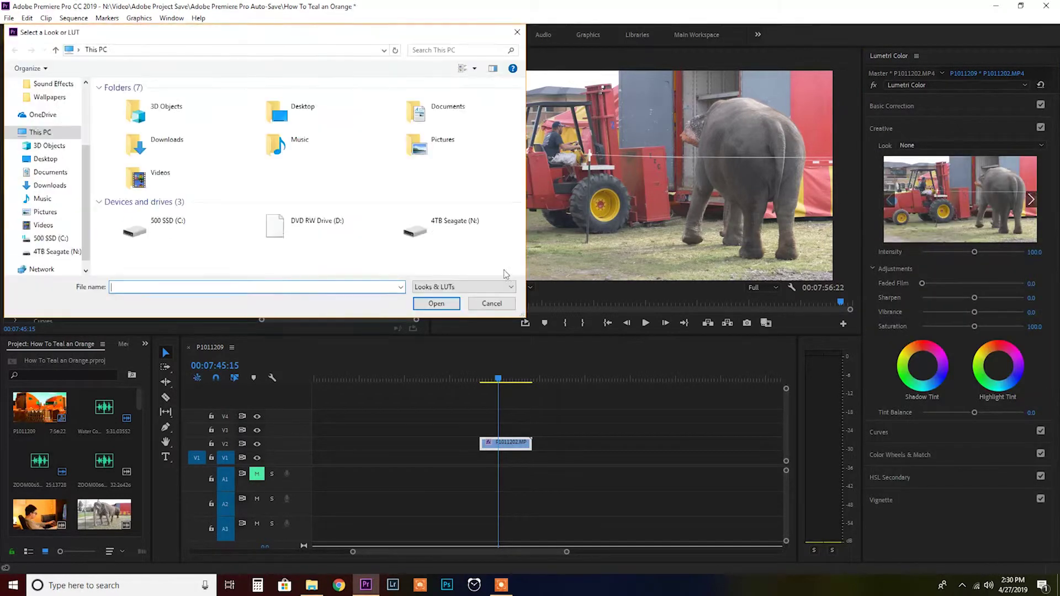
click(58, 251)
double_click(251, 113)
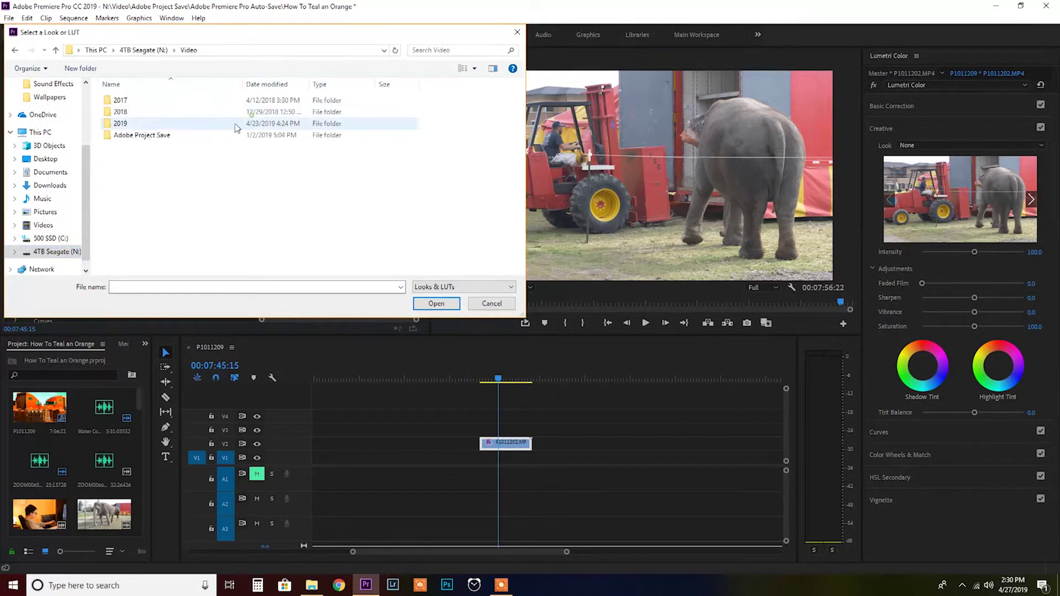
double_click(141, 123)
double_click(144, 113)
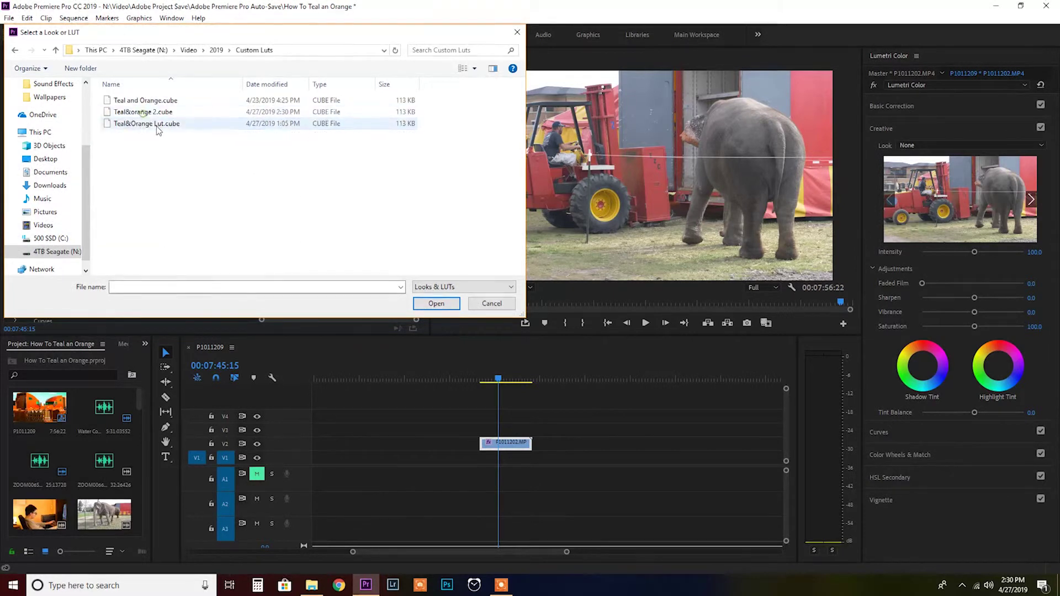
click(147, 112)
click(431, 309)
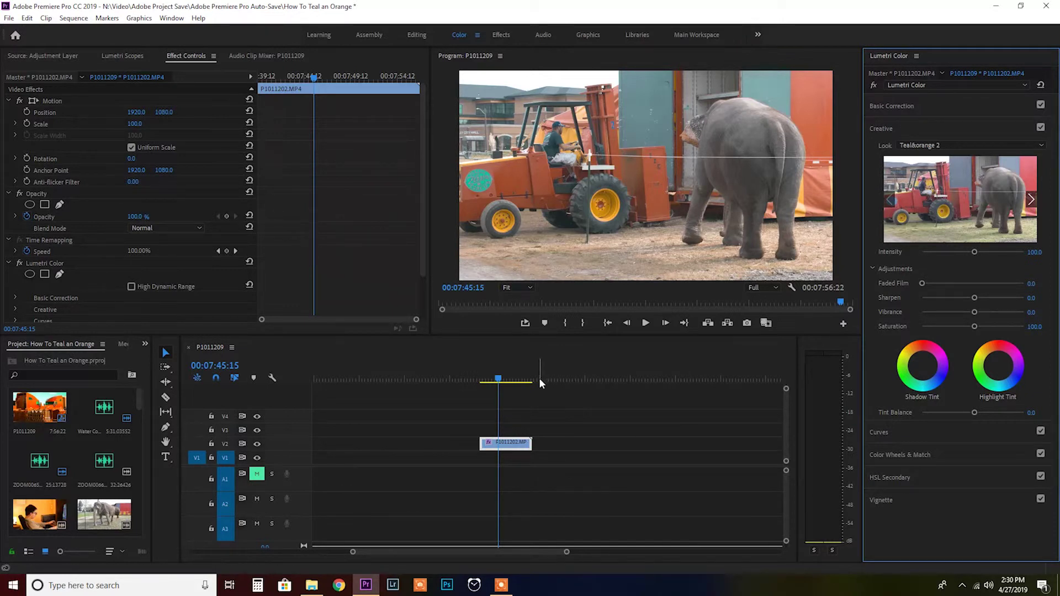
- Move the playhead to 00:07:48:18 and bring up the Program Files\Adobe Explorer window
click(680, 409)
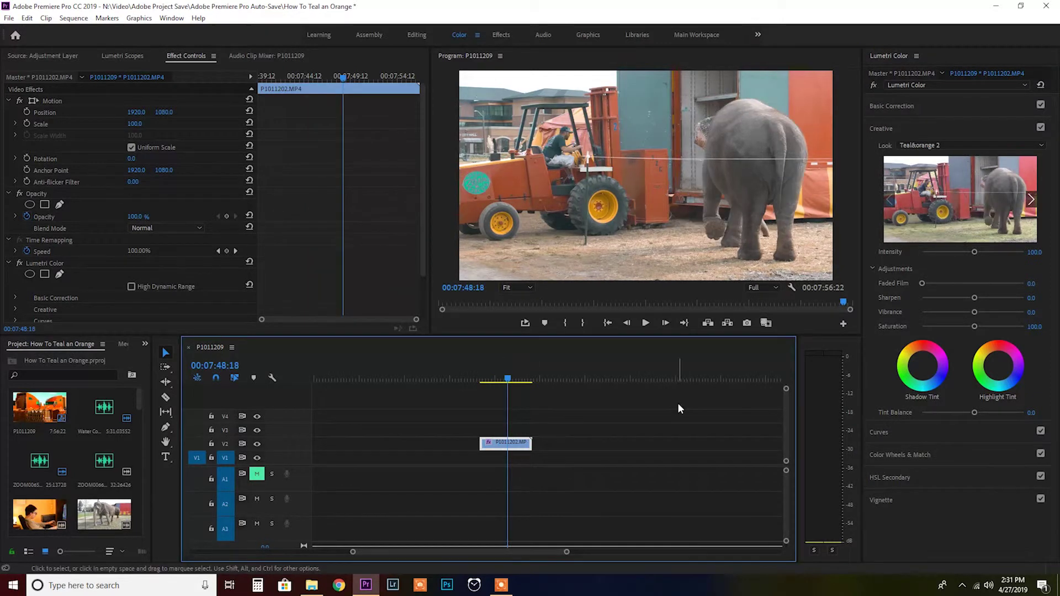
click(951, 144)
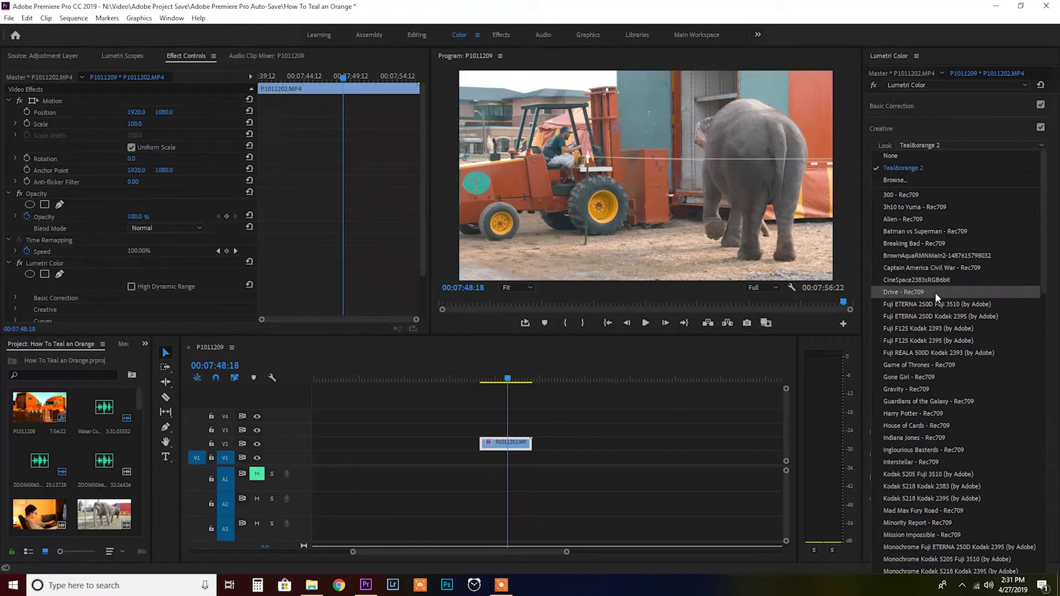
click(608, 419)
key(alt+Tab)
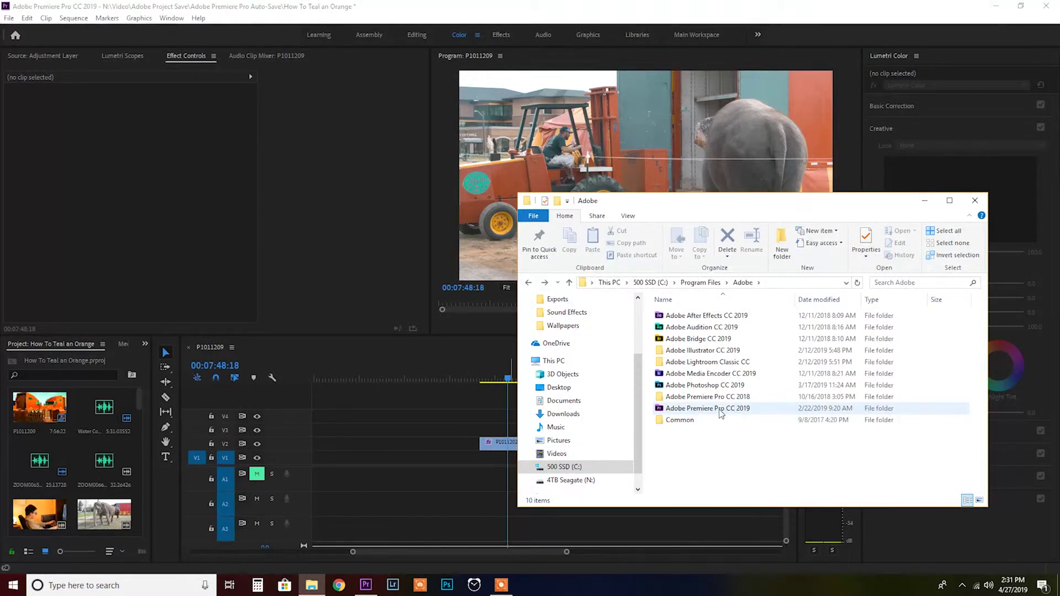
- Browse Premiere Pro CC 2018's Lumetri\LUTs\Creative folder, drag out the House of Cards LUT, then close Explorer
double_click(713, 397)
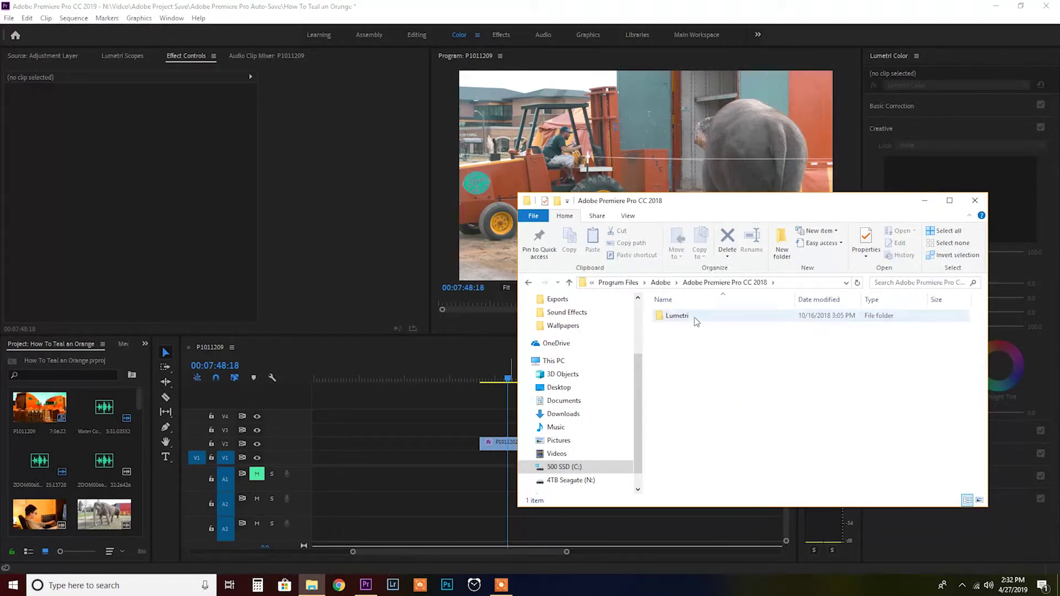
double_click(678, 317)
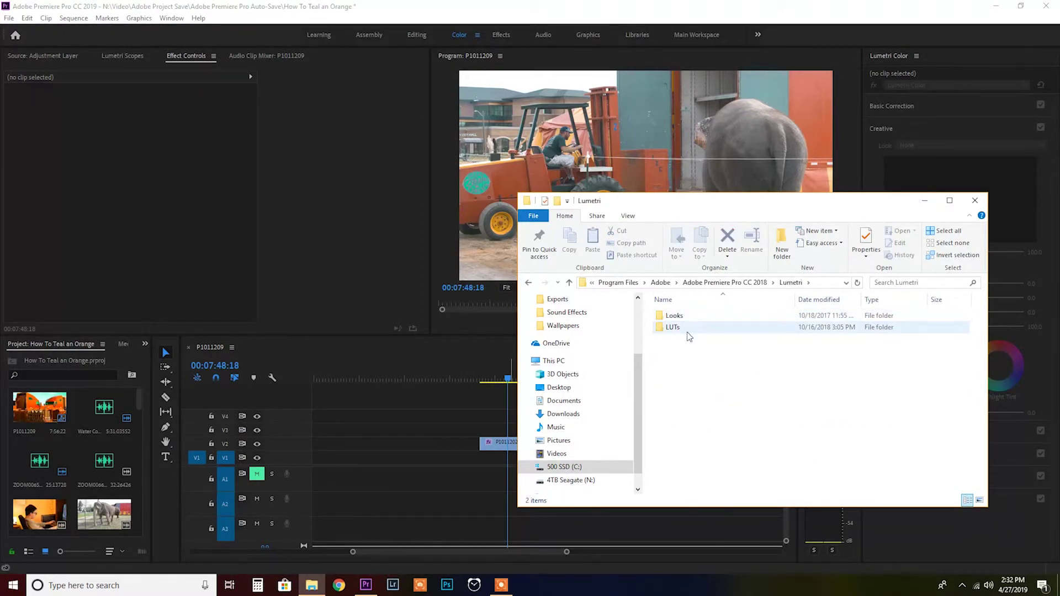
double_click(687, 329)
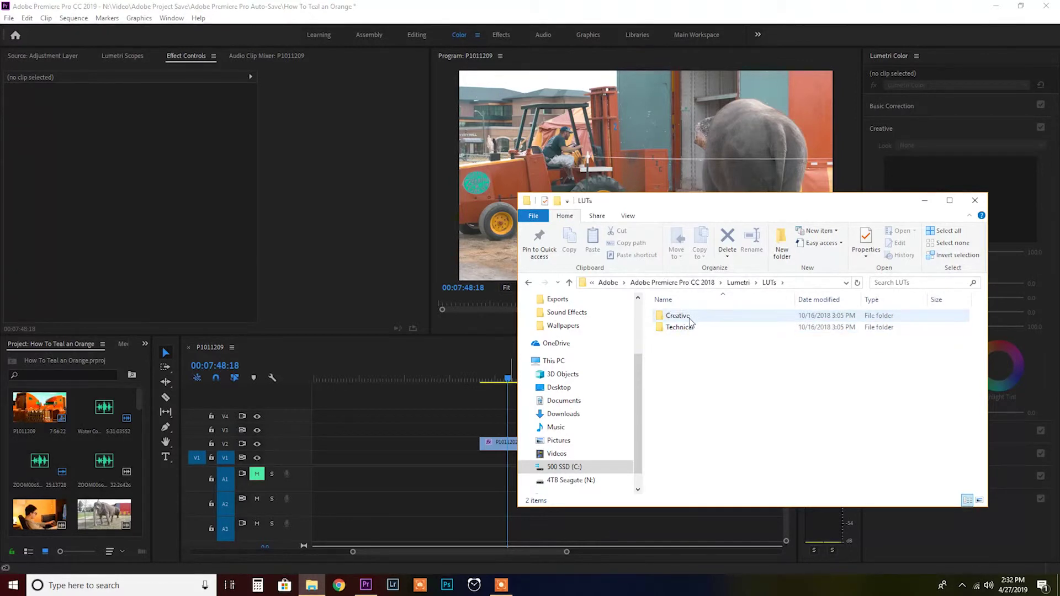
double_click(689, 318)
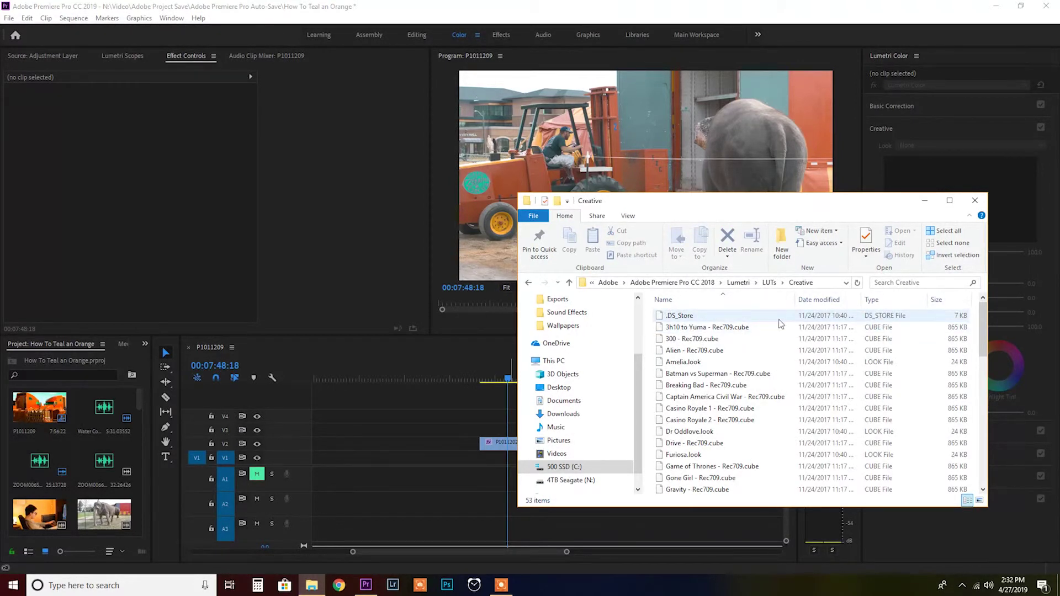
scroll(799, 407, down, 4)
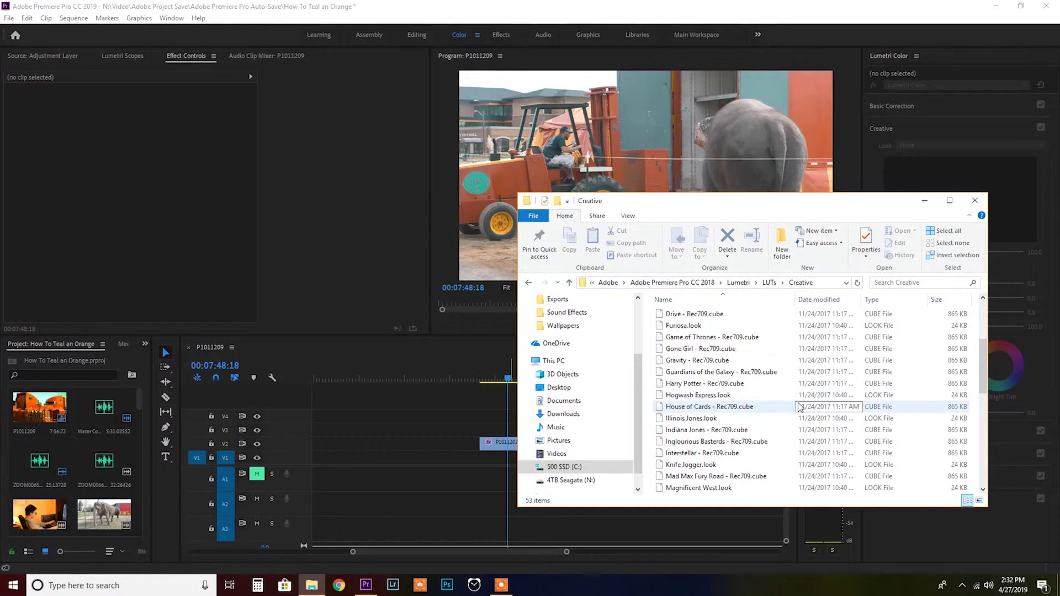
drag(799, 407, 294, 381)
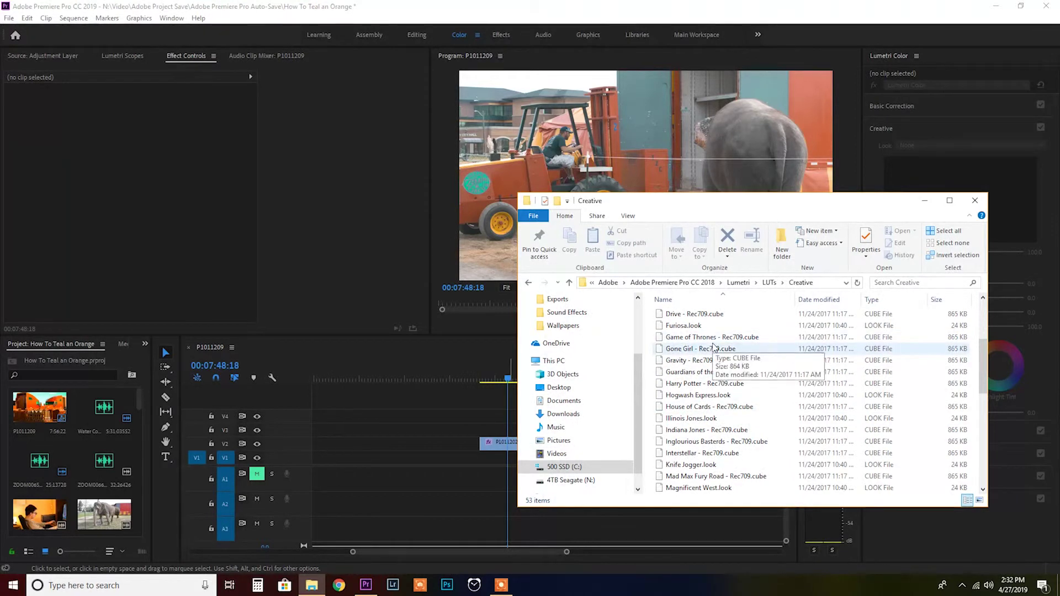
click(978, 201)
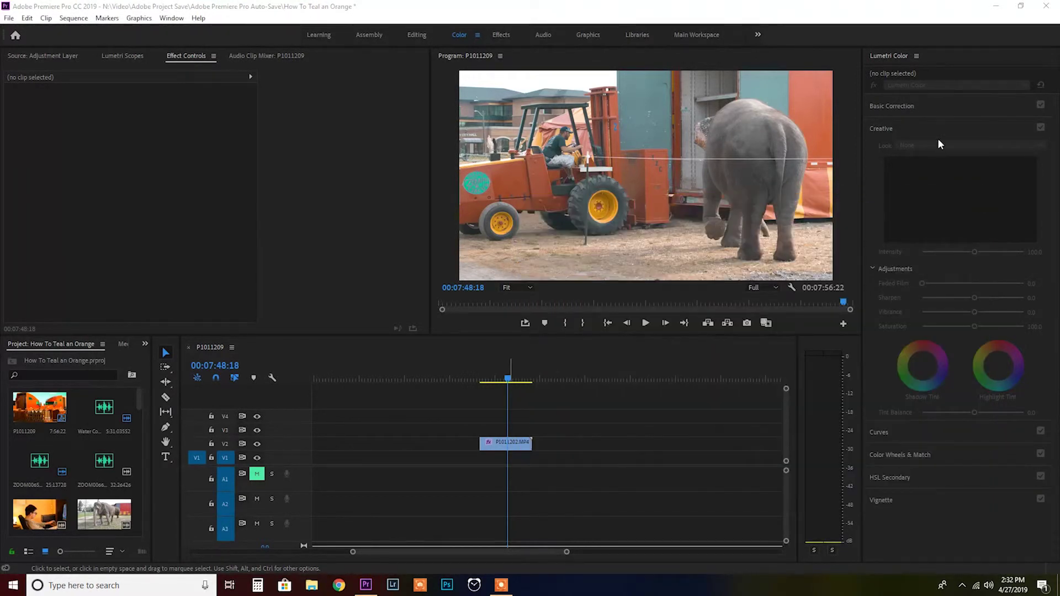
- Show P1011202.MP4's Creative Look list, with Teal&orange 2 beside the built-in Rec709 LUTs
click(506, 442)
click(942, 145)
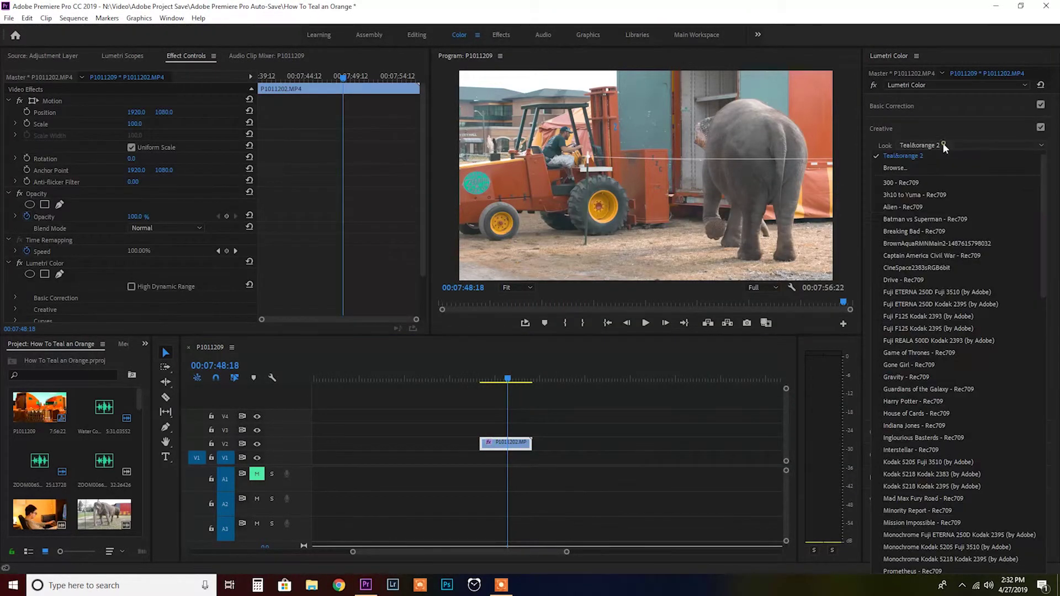